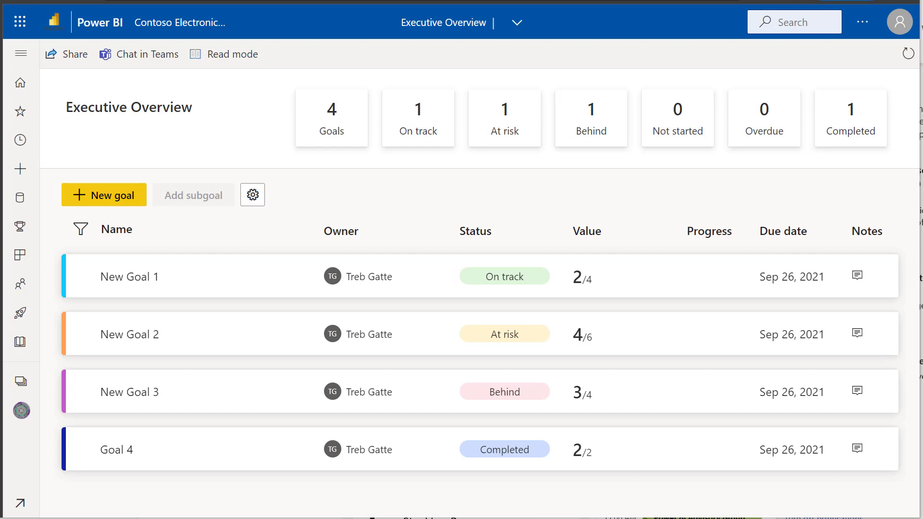
# Filter the scorecard's goals by At risk, by Behind, and by both statuses together, then clear the filters.
pyautogui.moveTo(596, 399)
pyautogui.moveTo(546, 439)
pyautogui.moveTo(532, 288)
pyautogui.click(511, 136)
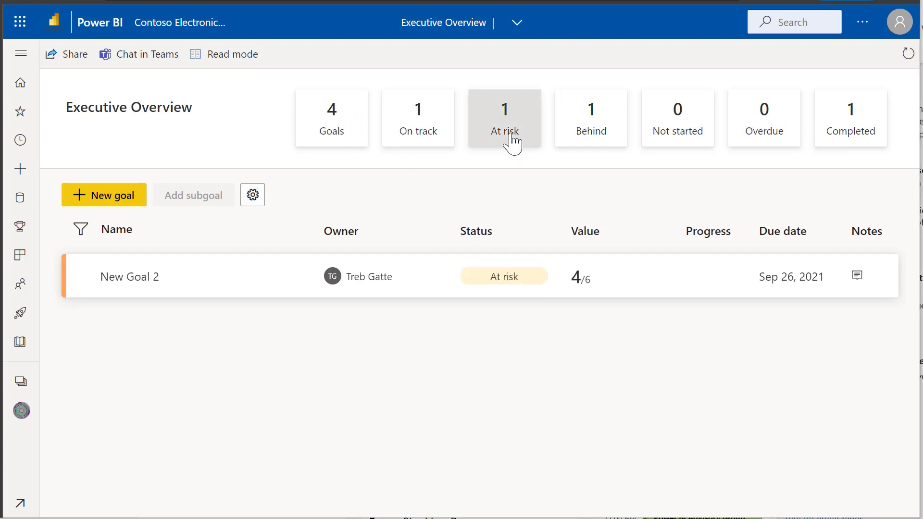
pyautogui.click(592, 136)
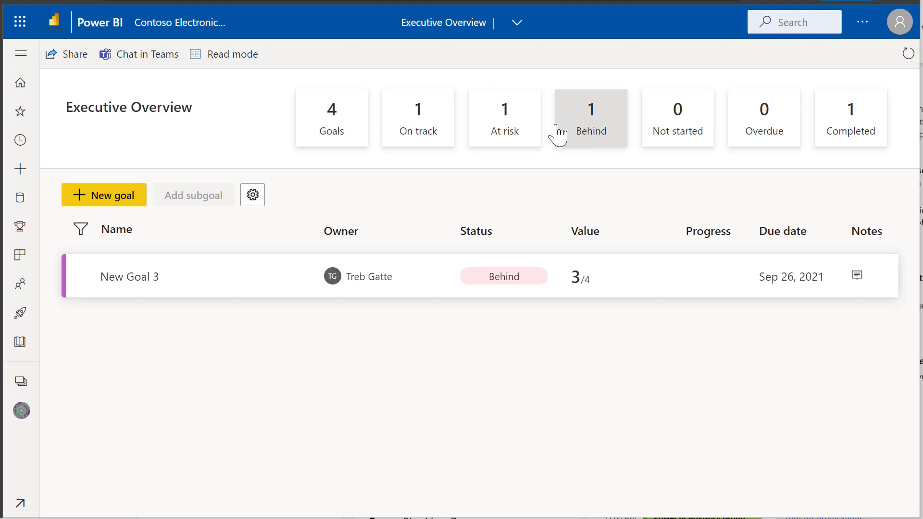
pyautogui.keyDown('ctrl'); pyautogui.click(527, 135); pyautogui.keyUp('ctrl')
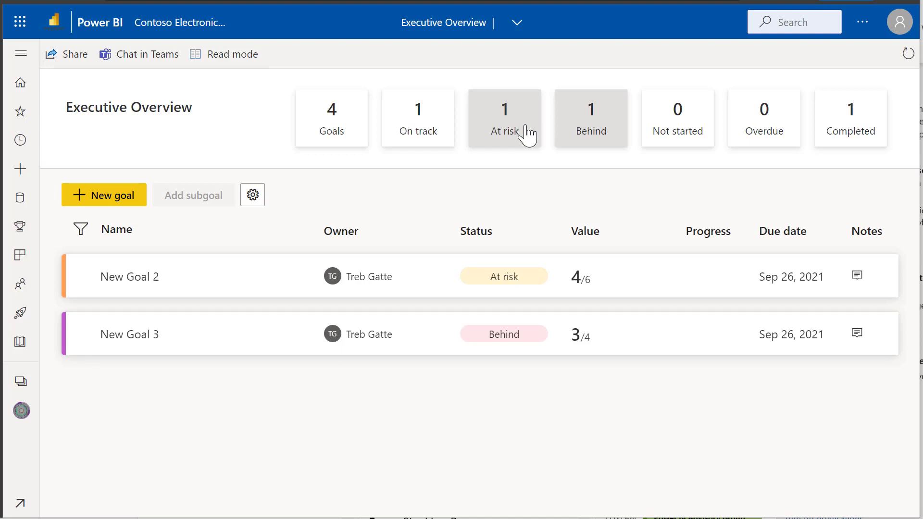
pyautogui.keyDown('ctrl'); pyautogui.click(527, 134); pyautogui.keyUp('ctrl')
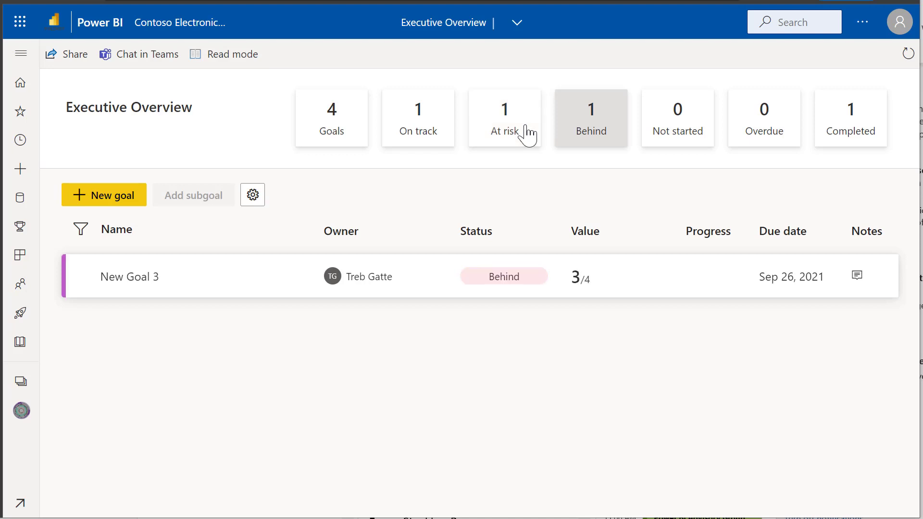
pyautogui.keyDown('ctrl'); pyautogui.click(607, 129); pyautogui.keyUp('ctrl')
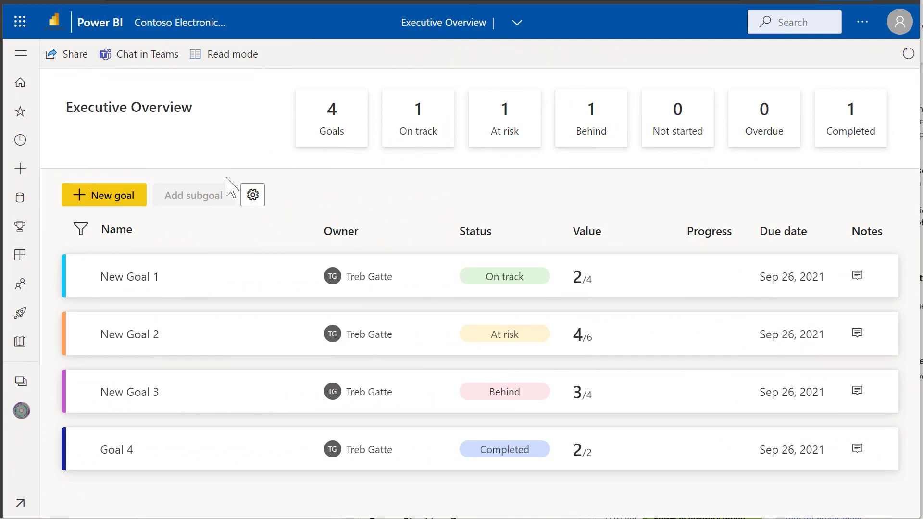
# Open the details of New Goal 1 and set its tracking cycle to Weekly on Monday.
pyautogui.moveTo(305, 288)
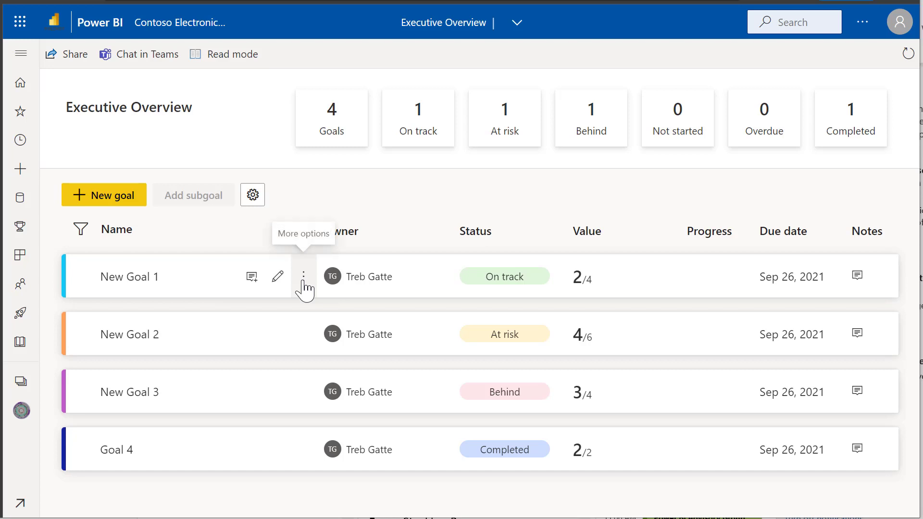
pyautogui.click(304, 284)
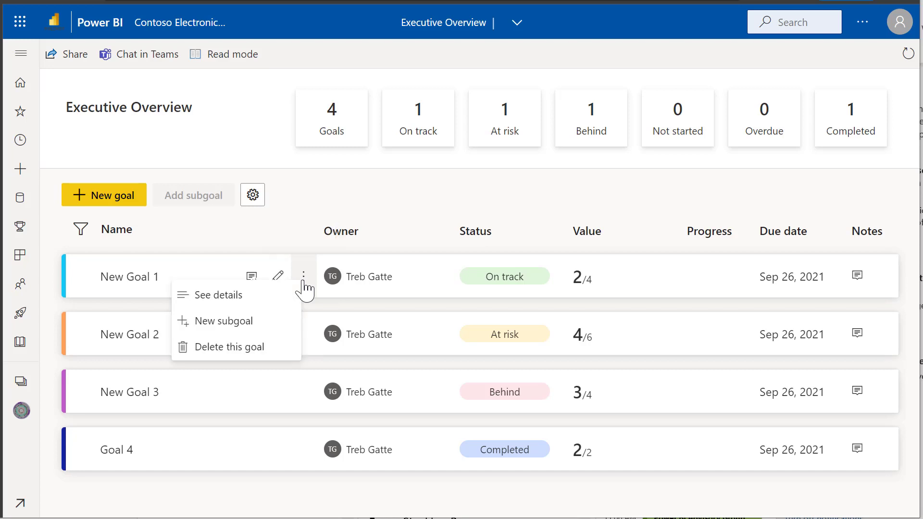
pyautogui.click(245, 295)
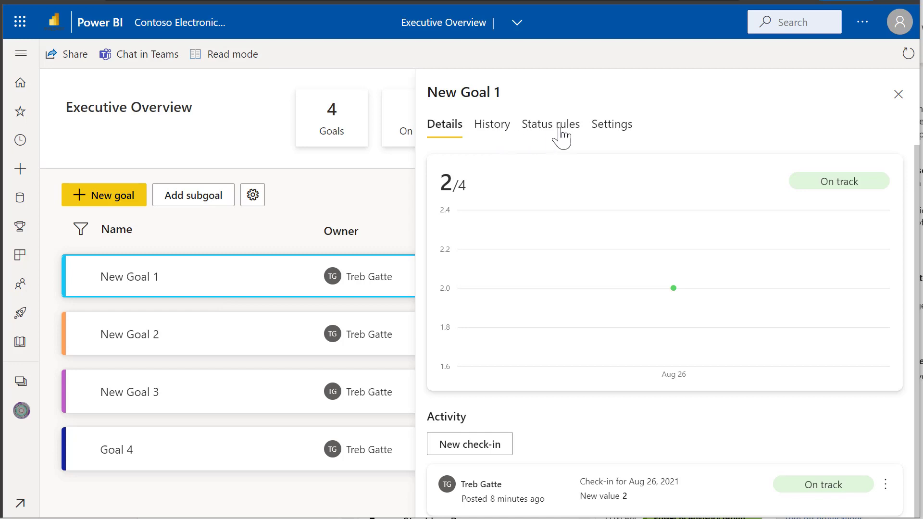
pyautogui.click(605, 138)
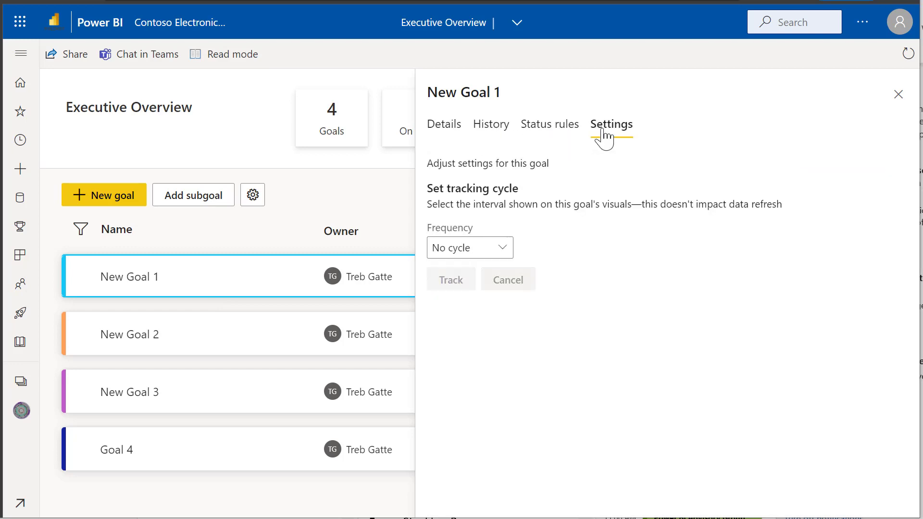
pyautogui.click(506, 254)
pyautogui.click(465, 315)
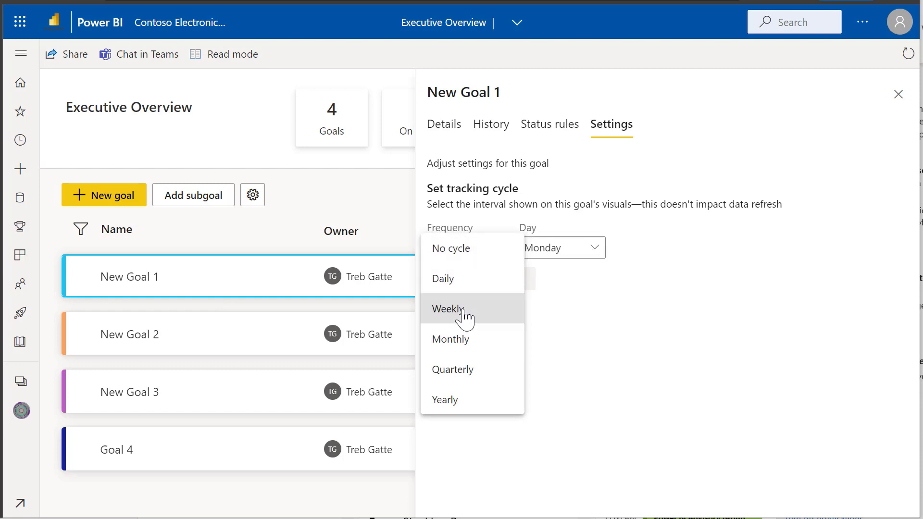
pyautogui.click(453, 285)
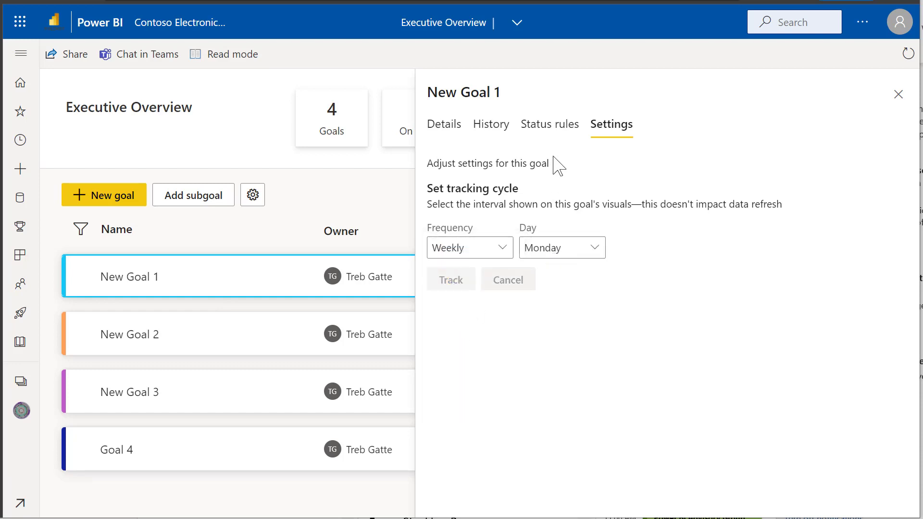
# Add a status rule to New Goal 1 that changes the status to At risk if Value is less than or equal to 33 % of target.
pyautogui.click(555, 126)
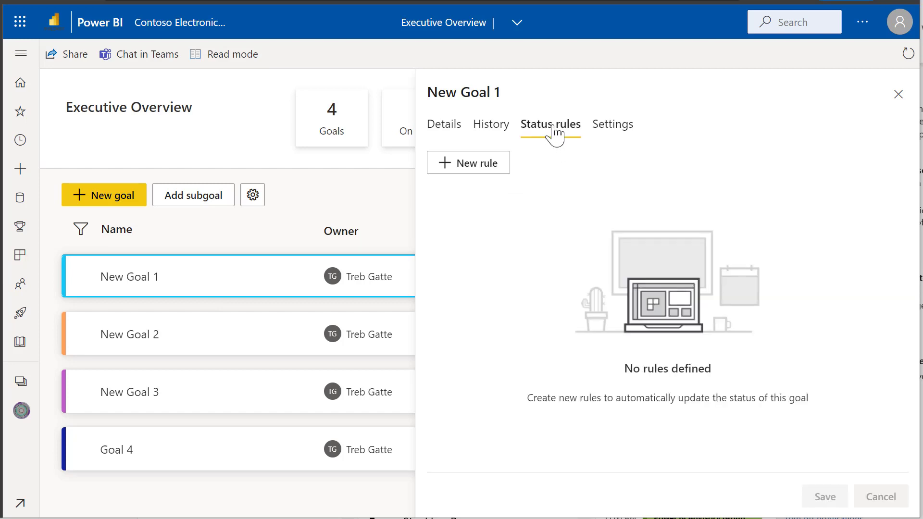
pyautogui.click(479, 166)
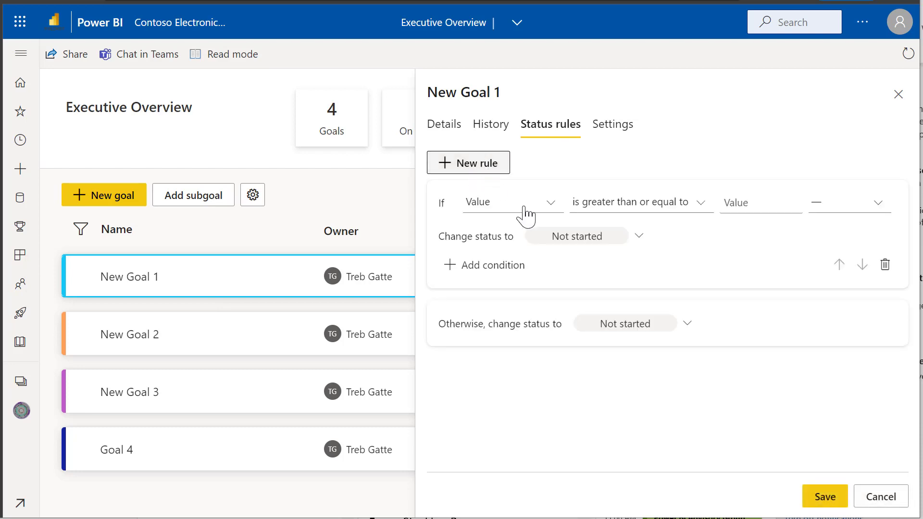
pyautogui.click(551, 207)
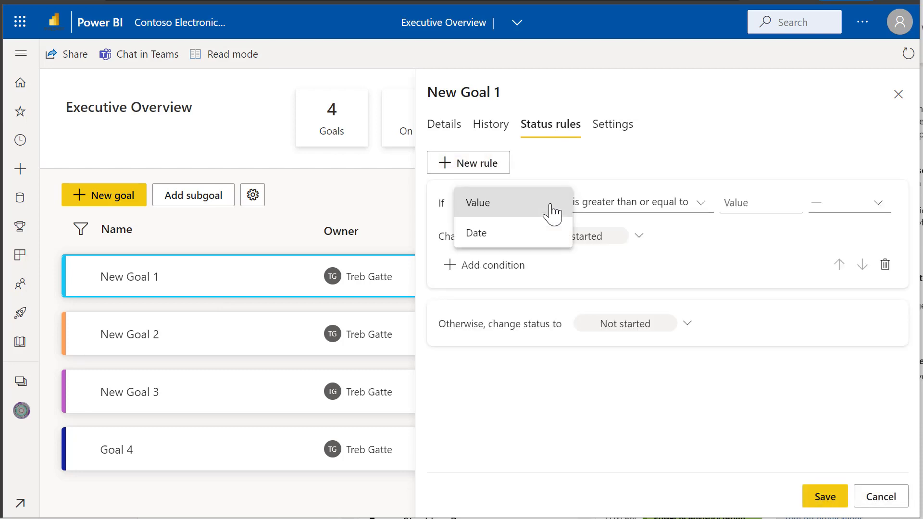
pyautogui.click(518, 206)
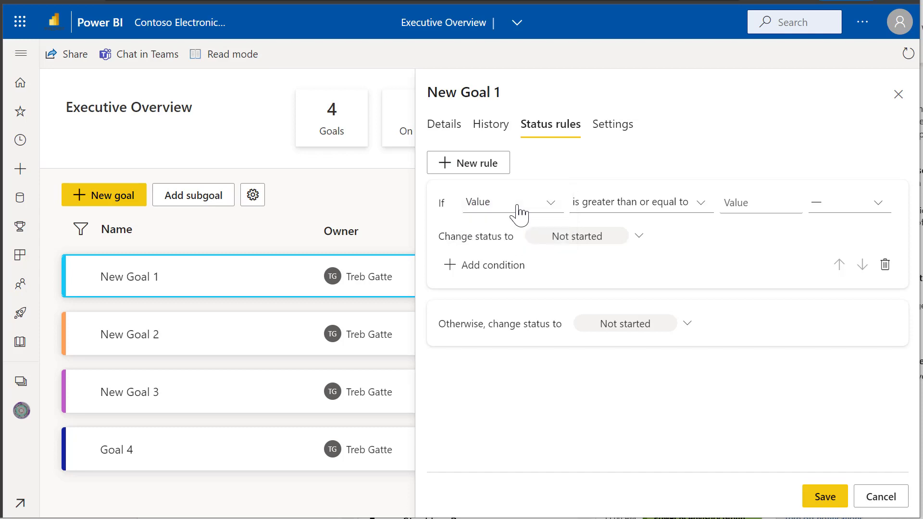
pyautogui.click(702, 205)
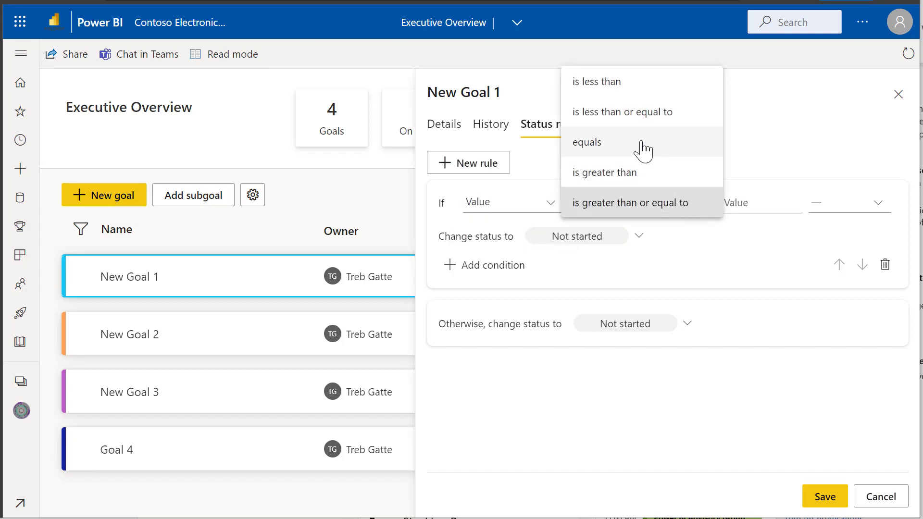
pyautogui.click(670, 118)
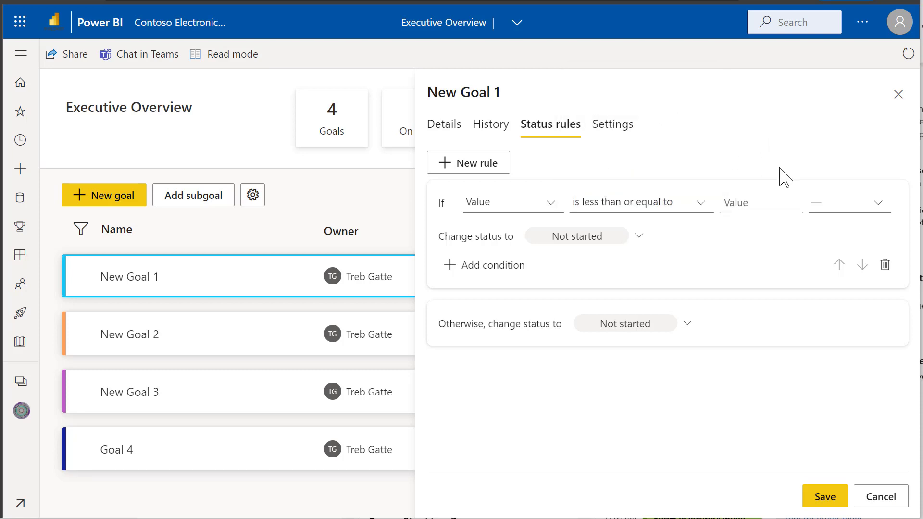
pyautogui.click(878, 205)
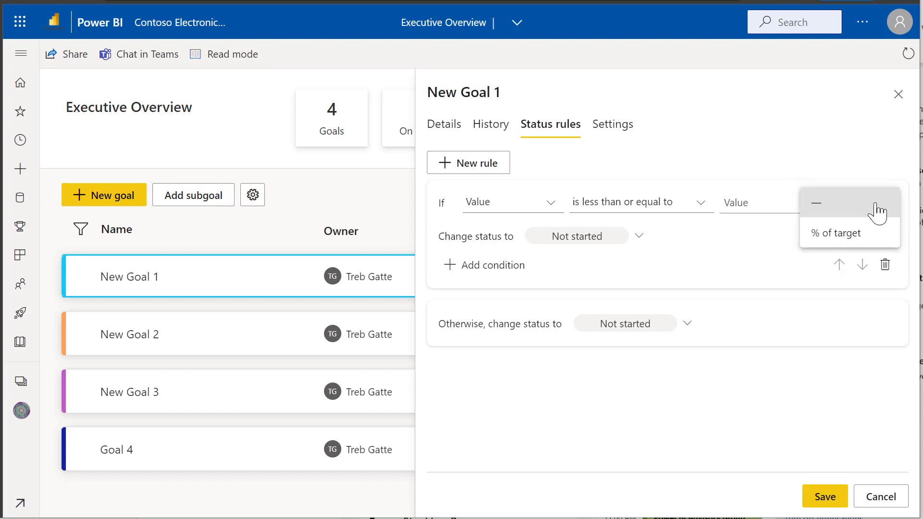
pyautogui.click(858, 234)
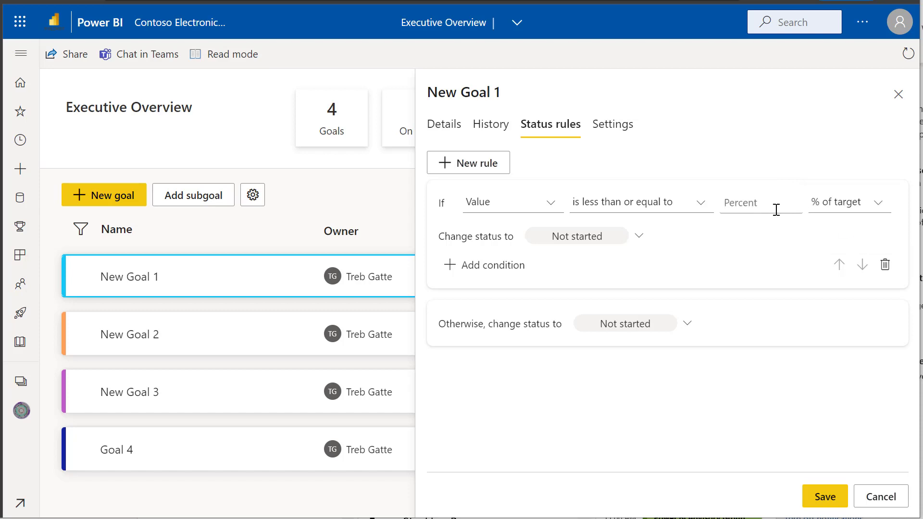
pyautogui.write('33')
pyautogui.click(637, 236)
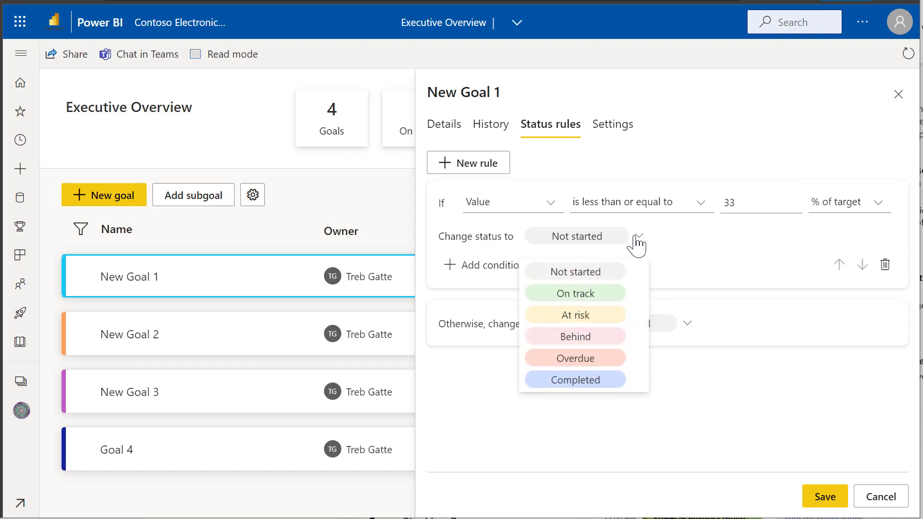
pyautogui.click(593, 317)
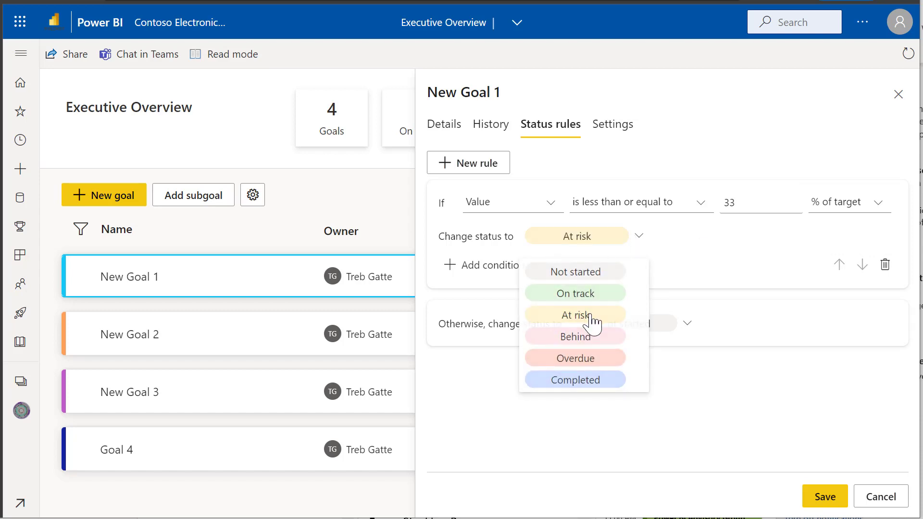
# Add a second condition to the At risk rule, based on Date with the operator "is on or after".
pyautogui.click(498, 270)
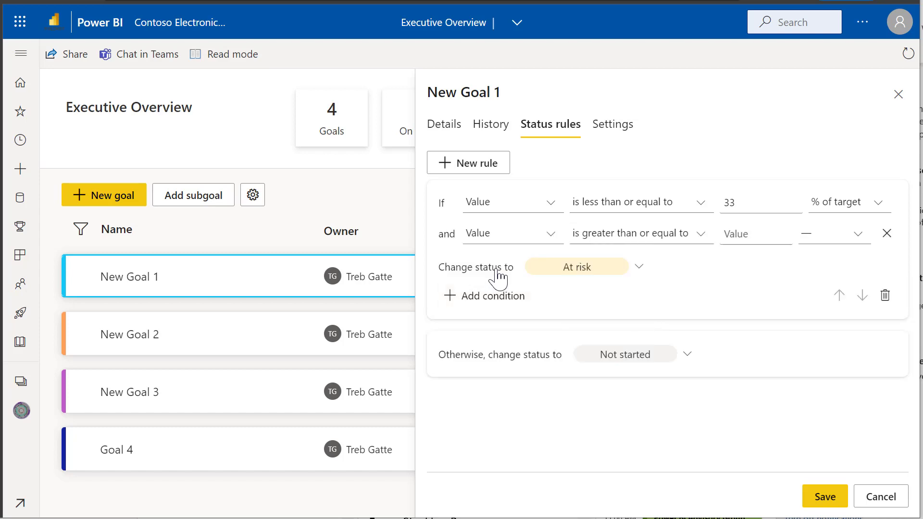
pyautogui.click(548, 238)
pyautogui.click(527, 266)
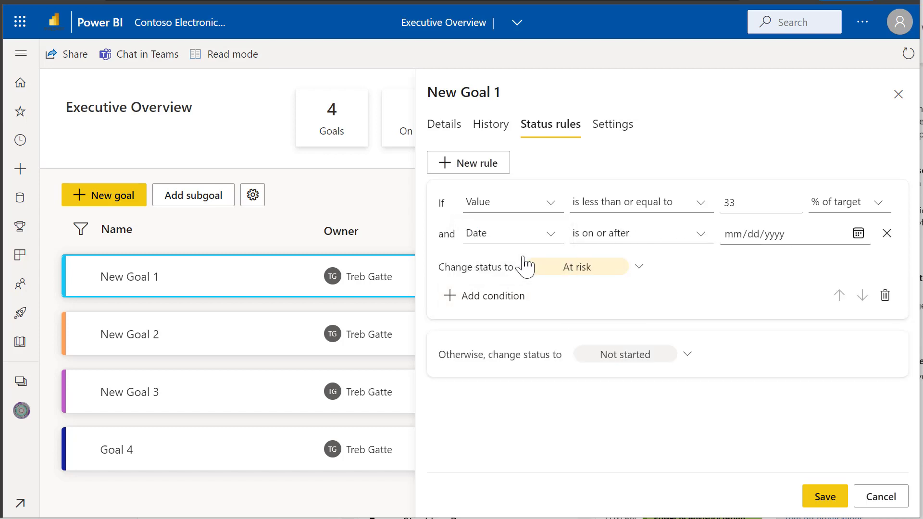
pyautogui.click(700, 237)
# Try to enter 10/01/2021 as the date of the At risk rule's second condition.
pyautogui.click(755, 232)
pyautogui.click(739, 235)
pyautogui.write('10/')
pyautogui.write('01/')
pyautogui.write('2')
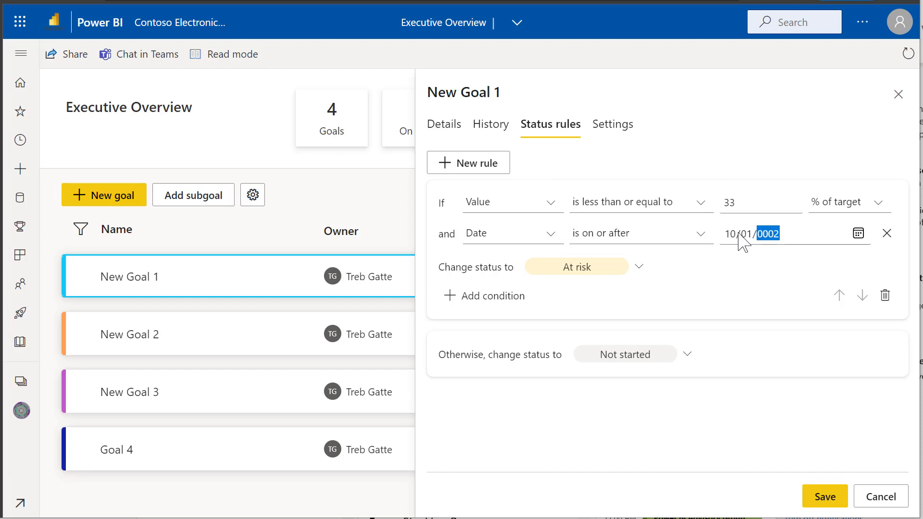
pyautogui.write('012')
pyautogui.press('BackSpace')
pyautogui.write('2021')
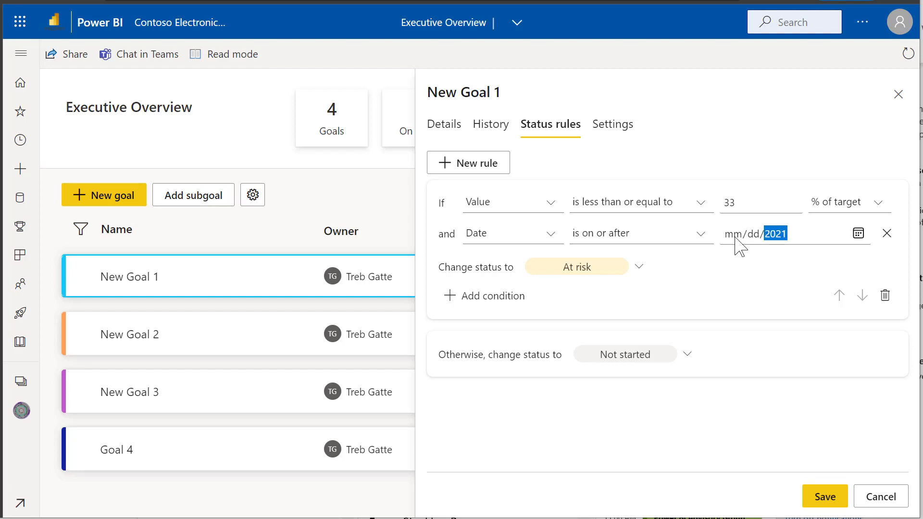
# Set the date of the At risk rule's second condition to 09/30/2021.
pyautogui.click(859, 234)
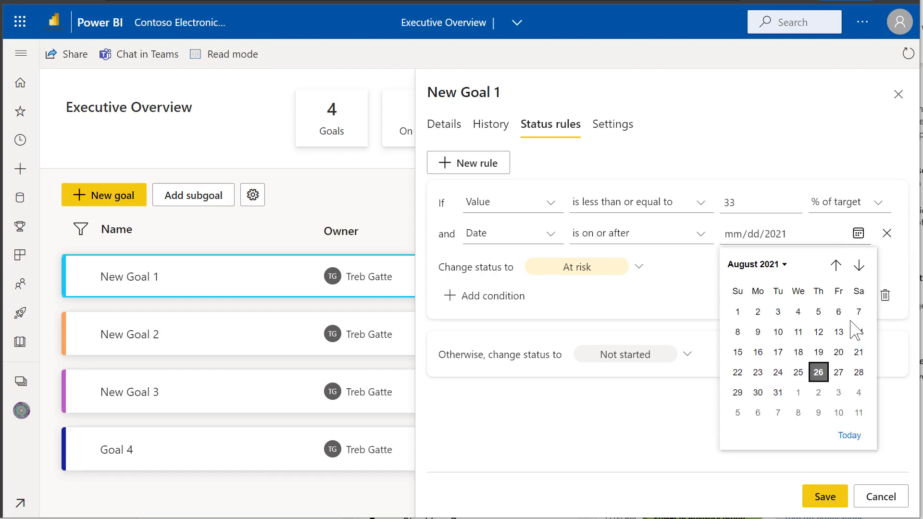
pyautogui.click(859, 265)
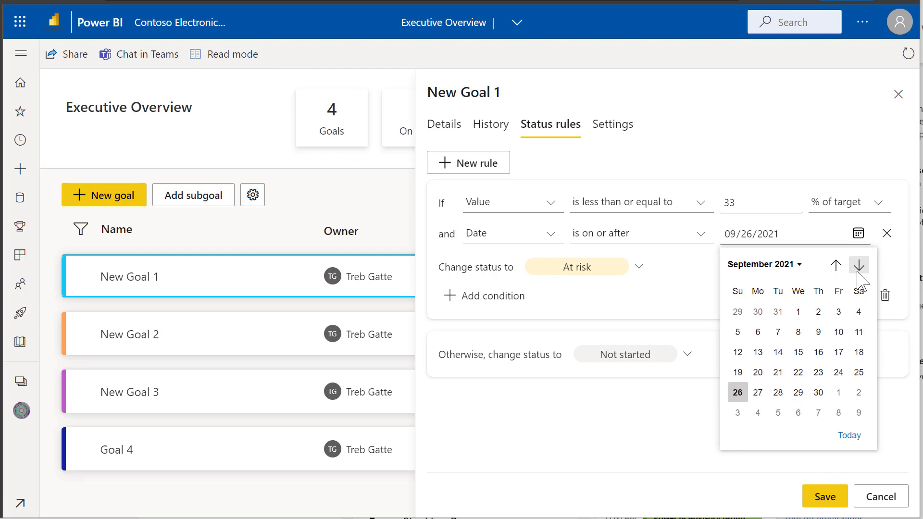
pyautogui.click(818, 393)
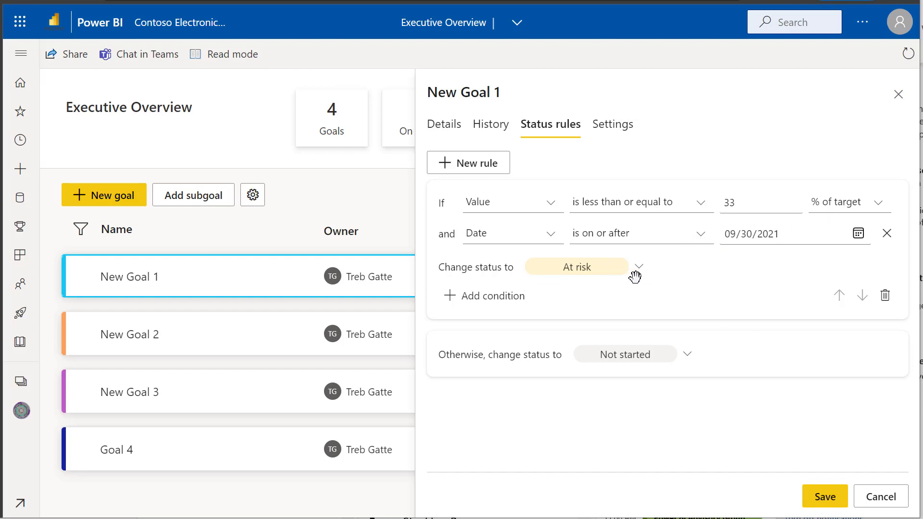
# Add another status rule with the condition that Value is greater than or equal to 66 % of target.
pyautogui.click(479, 171)
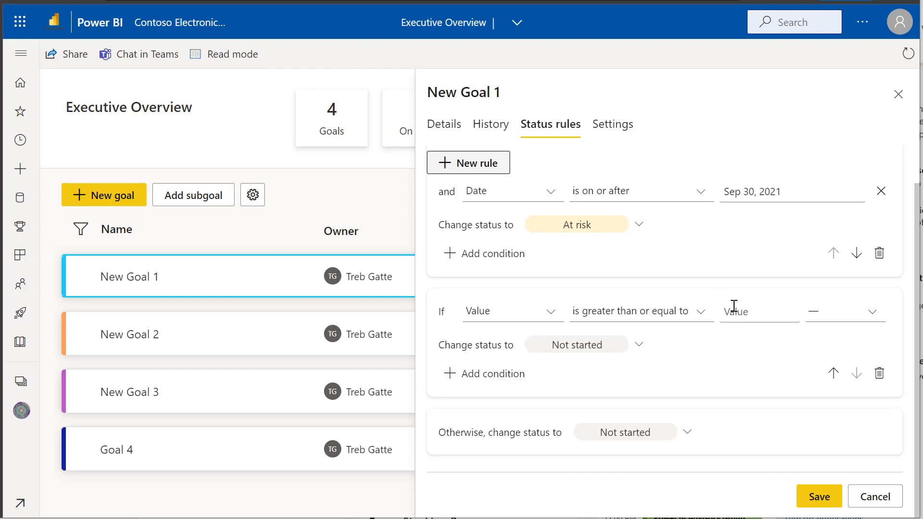
pyautogui.click(741, 316)
pyautogui.write('66')
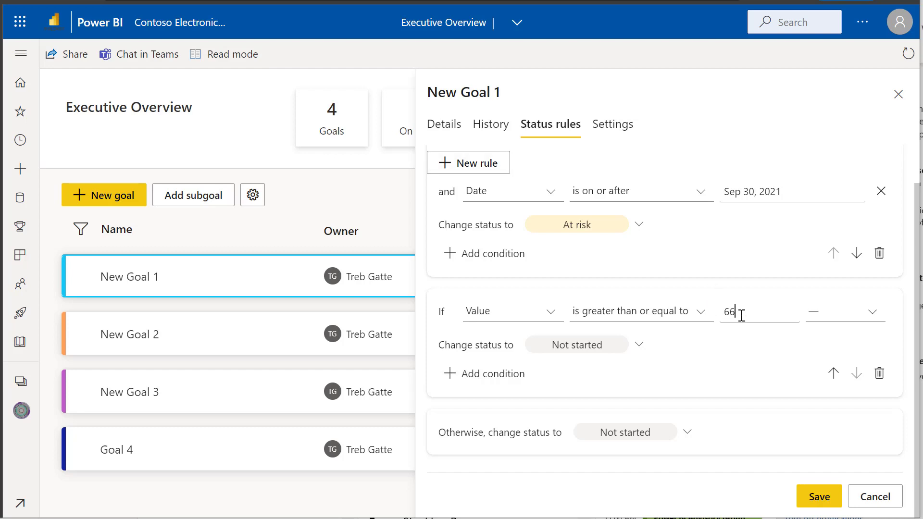
pyautogui.click(872, 314)
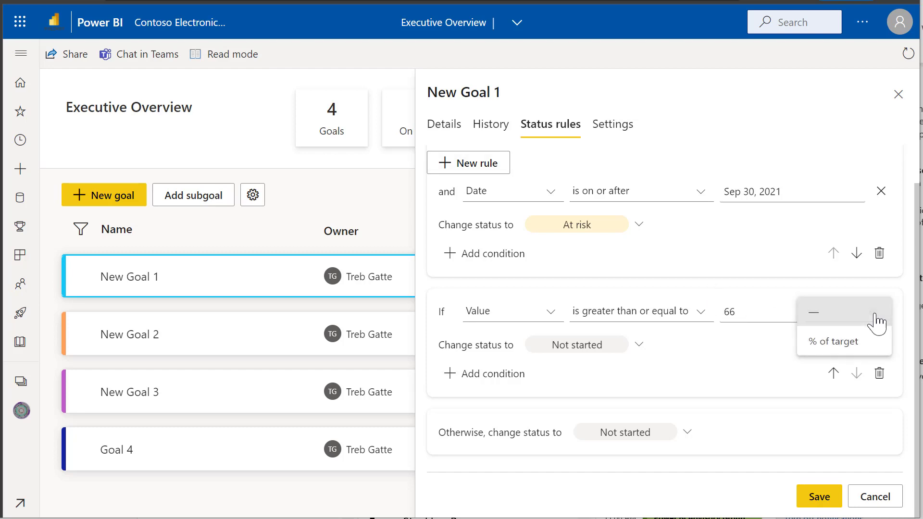
pyautogui.click(850, 347)
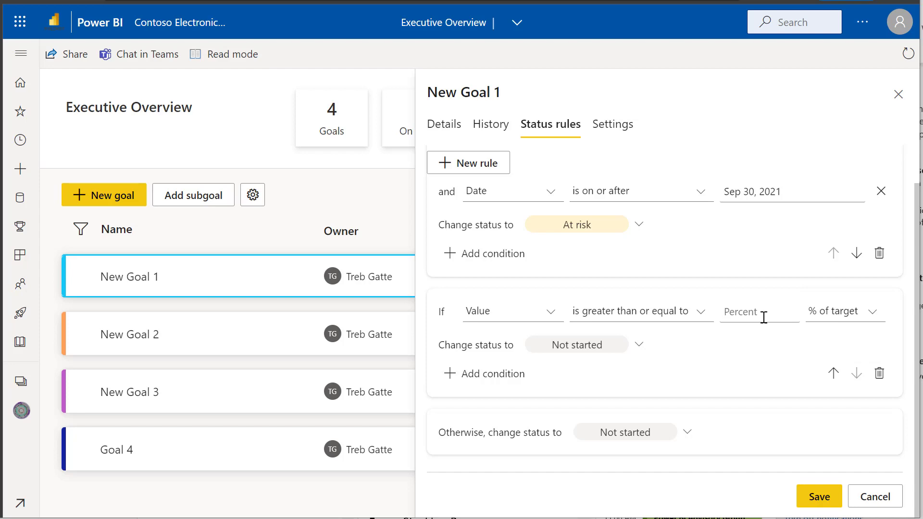
# Add a second condition to the 66 % of target rule requiring that Date is on or after 09/30/2021.
pyautogui.click(458, 375)
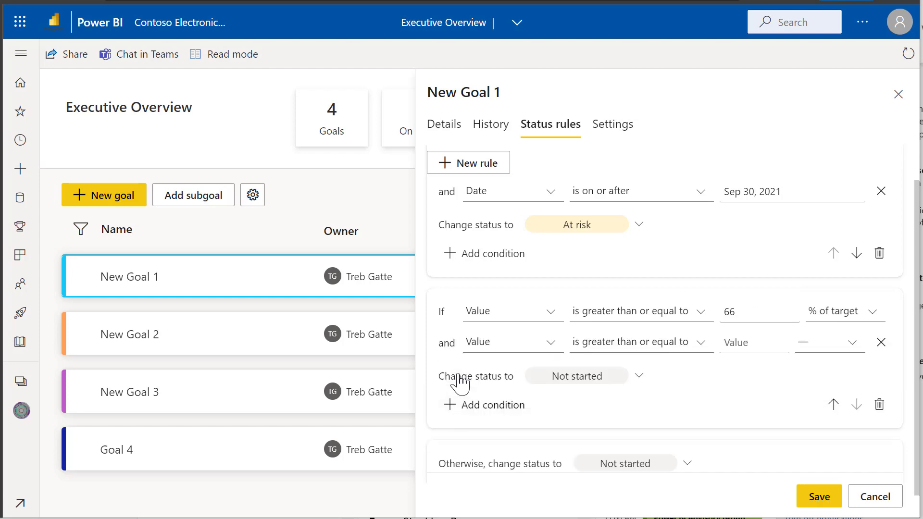
pyautogui.click(553, 346)
pyautogui.click(530, 376)
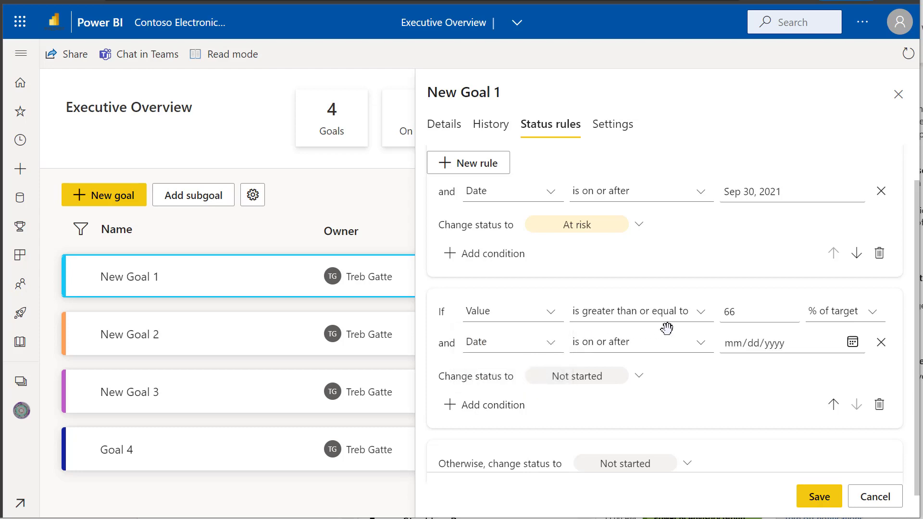
pyautogui.click(738, 345)
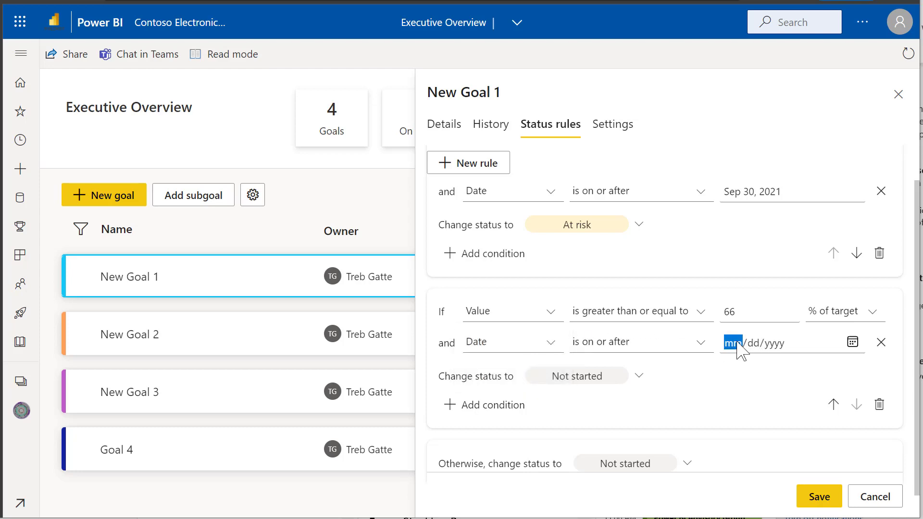
pyautogui.write('09/30/')
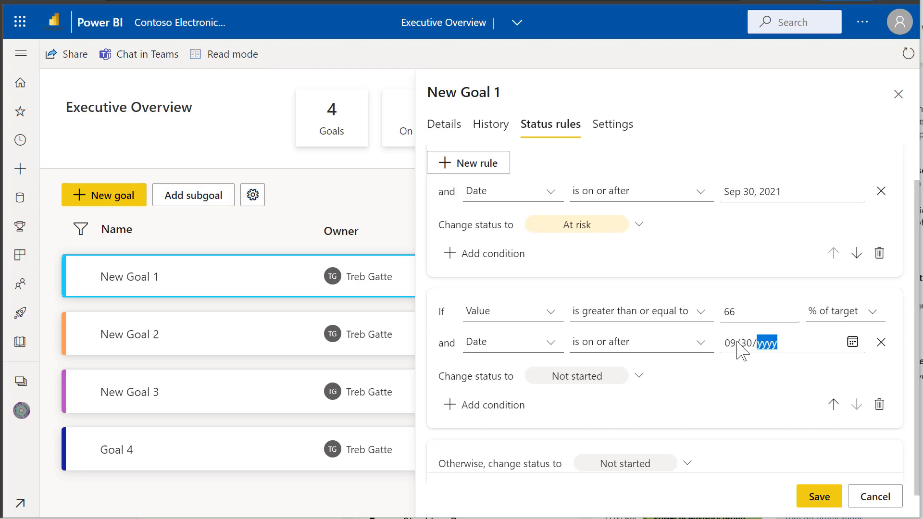
pyautogui.write('2021')
# Set the 66 % of target rule's status to At risk and the first rule's status to Behind.
pyautogui.click(640, 379)
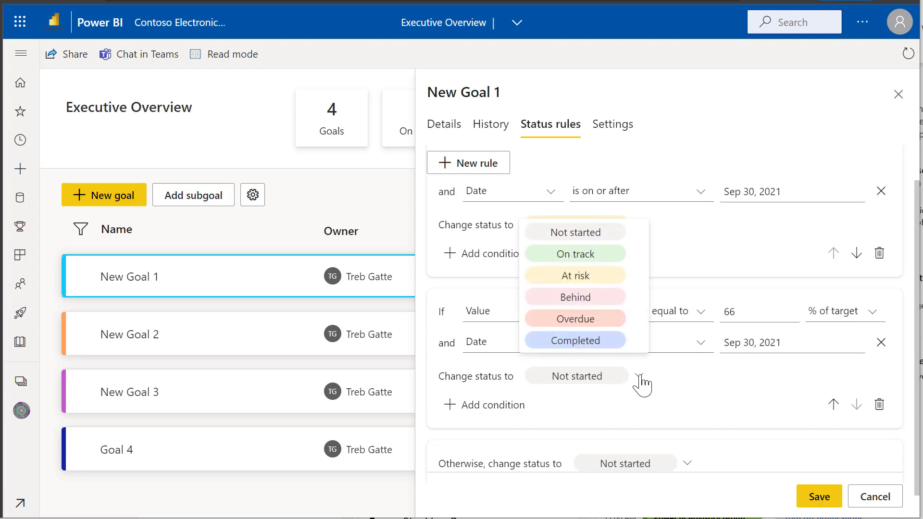
pyautogui.click(600, 277)
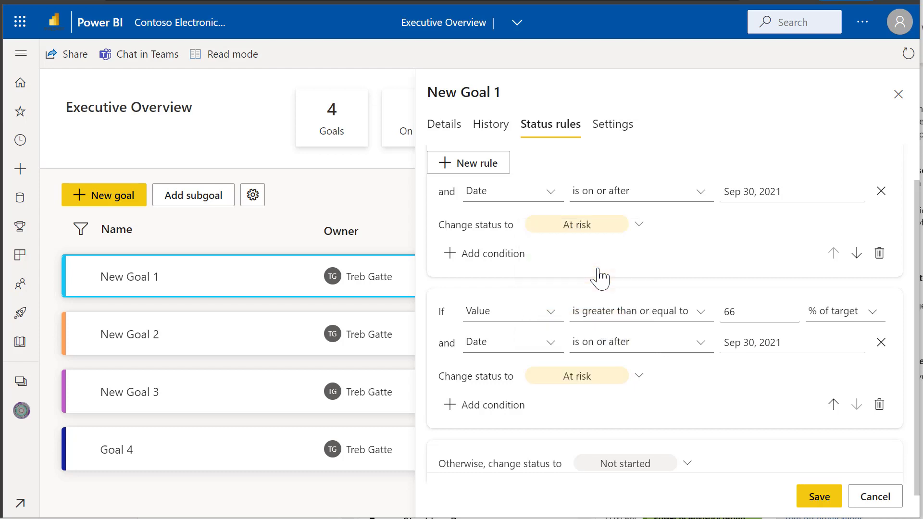
pyautogui.click(637, 227)
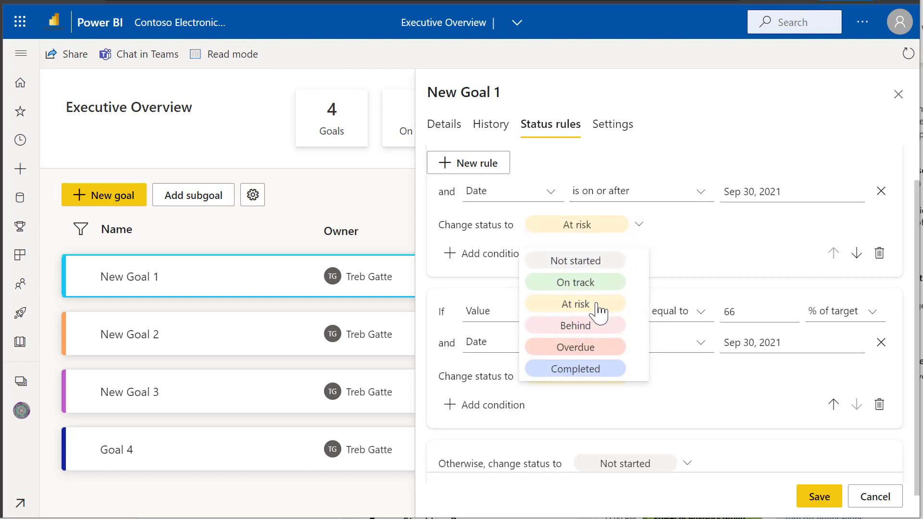
pyautogui.click(591, 326)
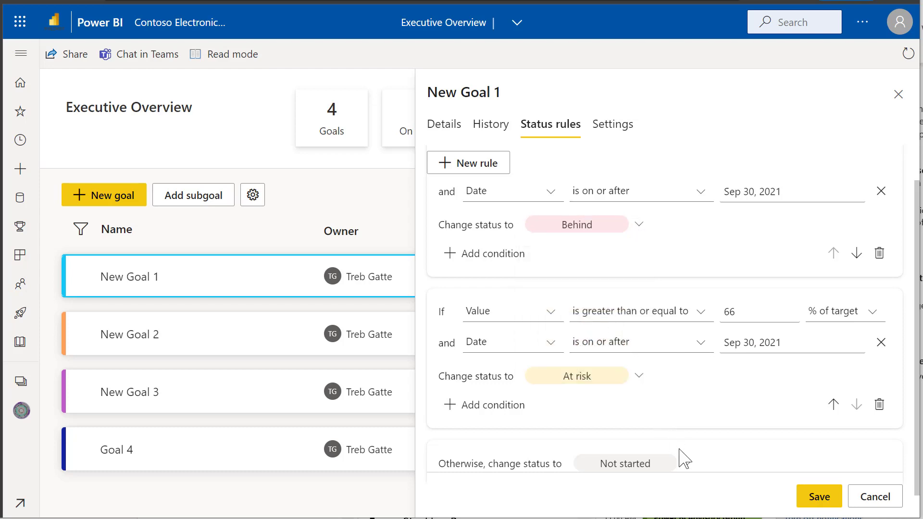
# Set the fallback status for all other cases to On track, then save the status rules and close the goal's details.
pyautogui.click(686, 464)
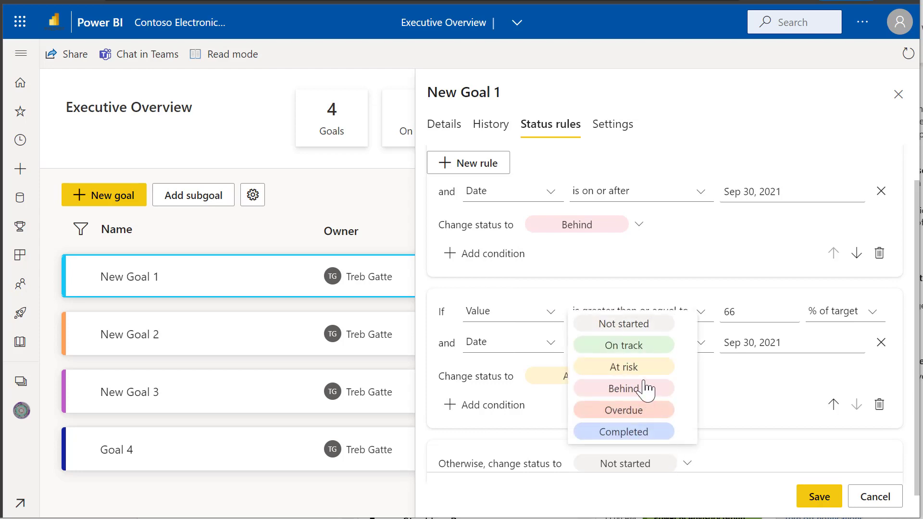
pyautogui.click(641, 350)
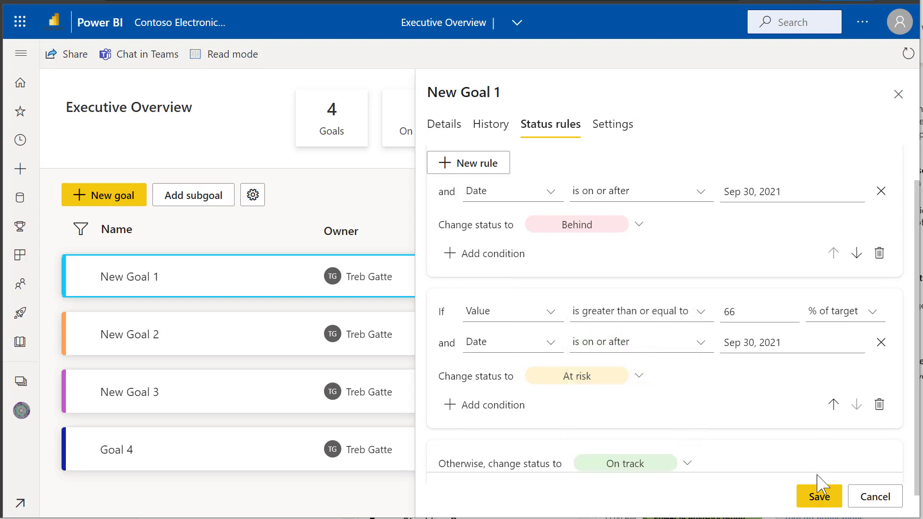
pyautogui.click(819, 496)
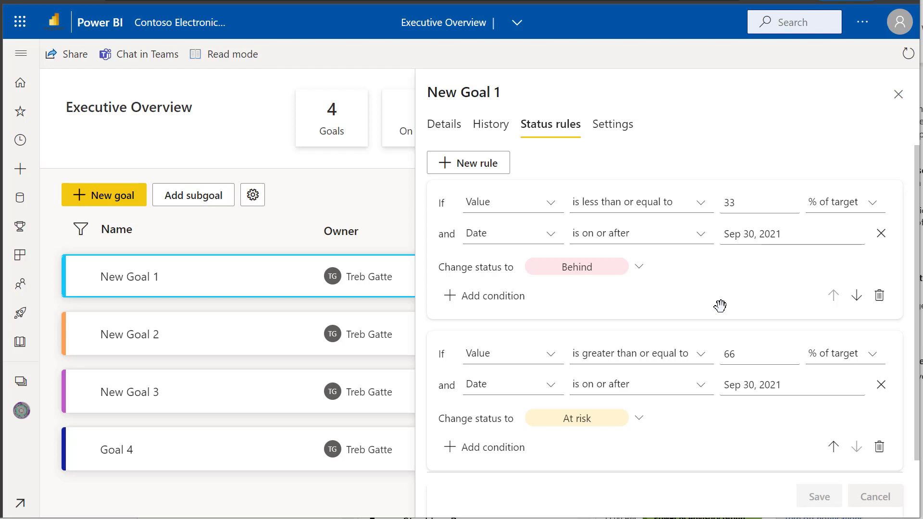
pyautogui.click(898, 95)
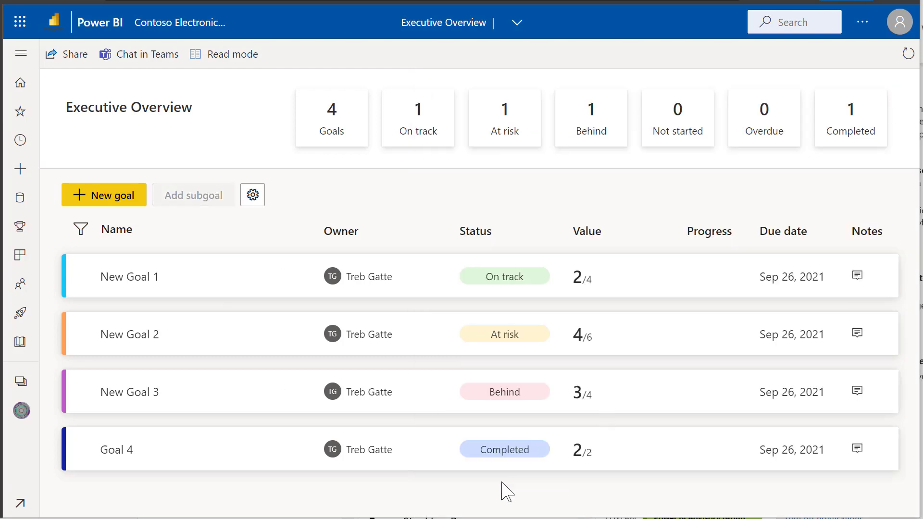